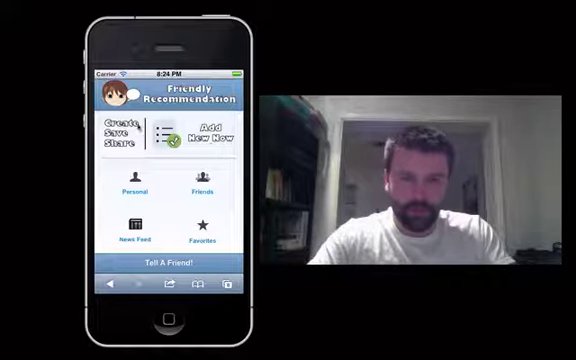
# - Open the Personal list of rated places, then return to the top at Walt Disney World and Universal
pyautogui.moveTo(168, 212)
pyautogui.mouseDown()
pyautogui.moveTo(163, 127)
pyautogui.moveTo(175, 220)
pyautogui.mouseUp()
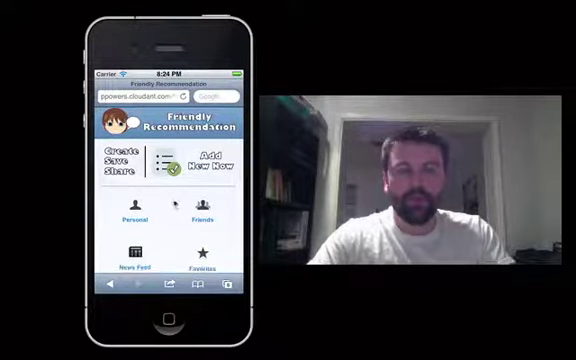
pyautogui.moveTo(176, 199); pyautogui.dragTo(178, 172)
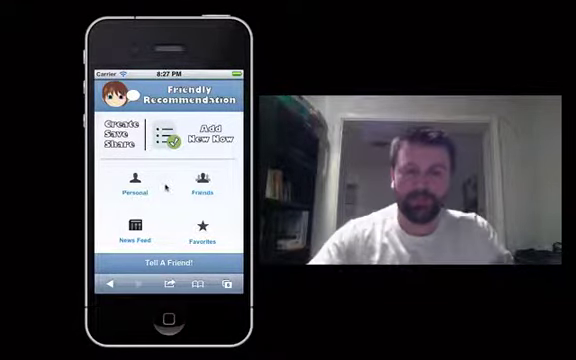
pyautogui.moveTo(171, 193); pyautogui.dragTo(163, 93)
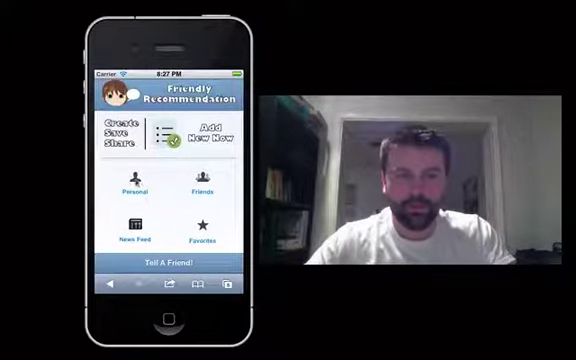
pyautogui.click(136, 183)
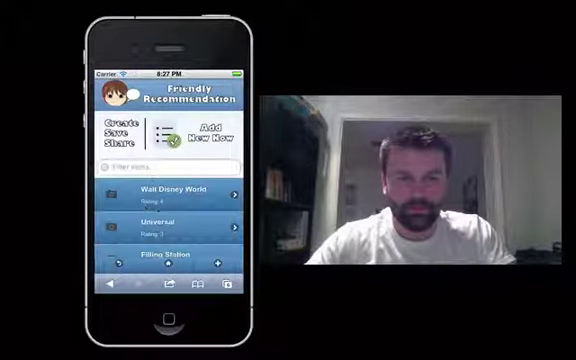
pyautogui.moveTo(168, 150); pyautogui.dragTo(166, 40)
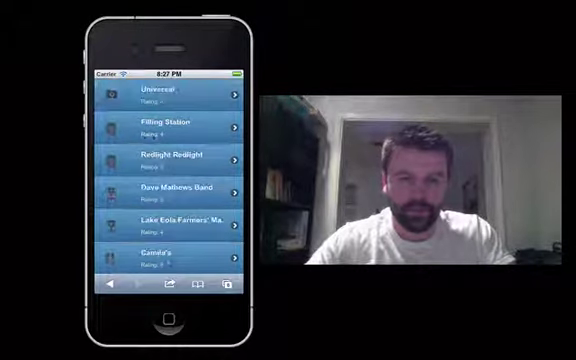
pyautogui.scroll(-3, 168, 175)
pyautogui.scroll(5, 168, 175)
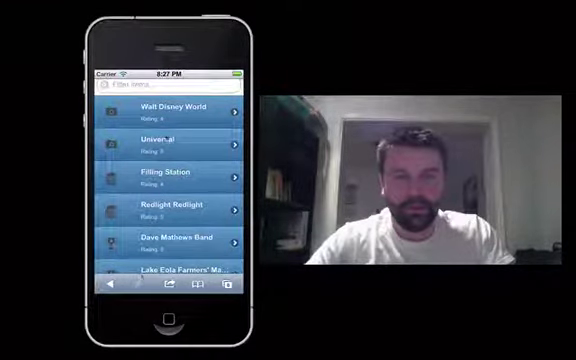
pyautogui.click(195, 74)
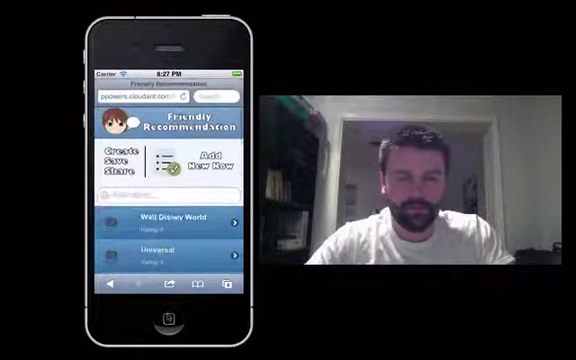